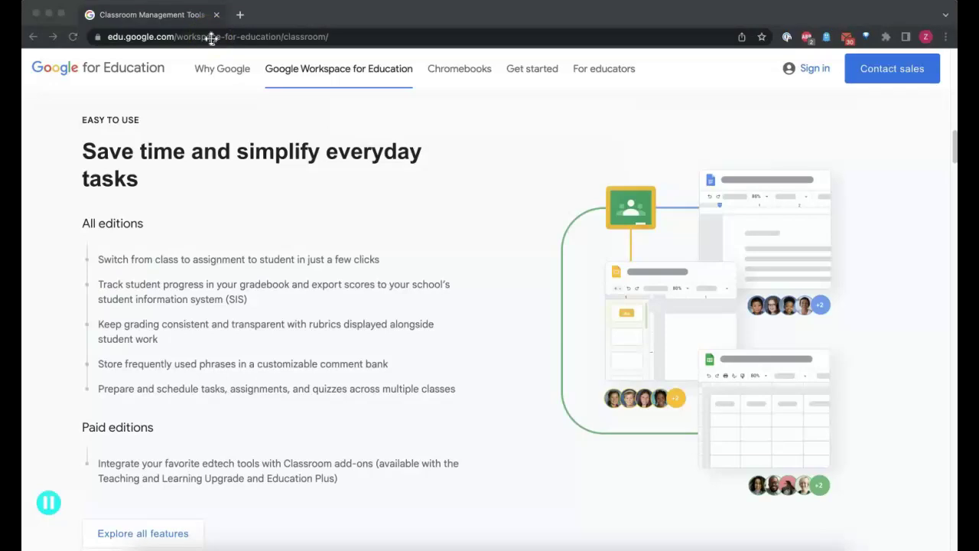
Load the CODAP web app at codap.concord.org/app in Chrome.
{"action": "left_click", "coordinate": [211, 38]}
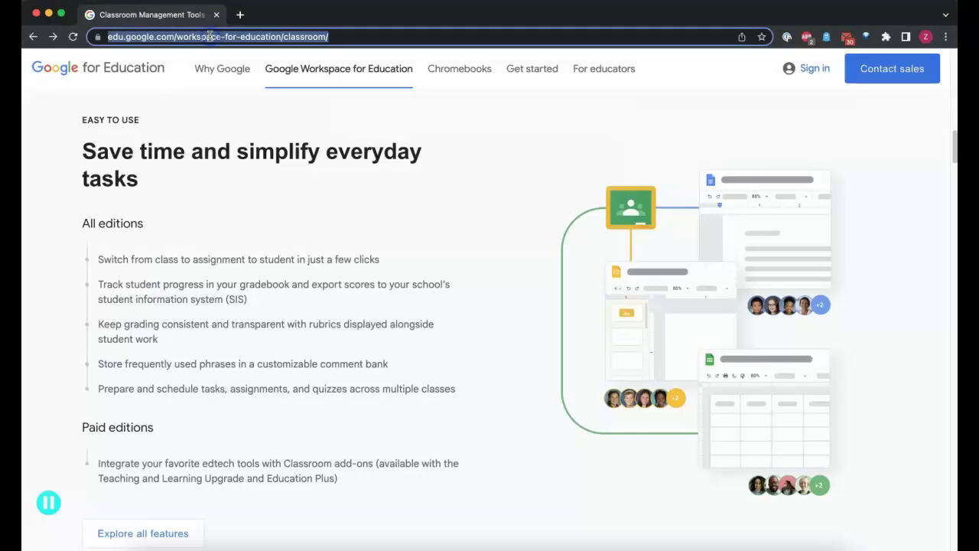
{"action": "type", "text": "codap.con"}
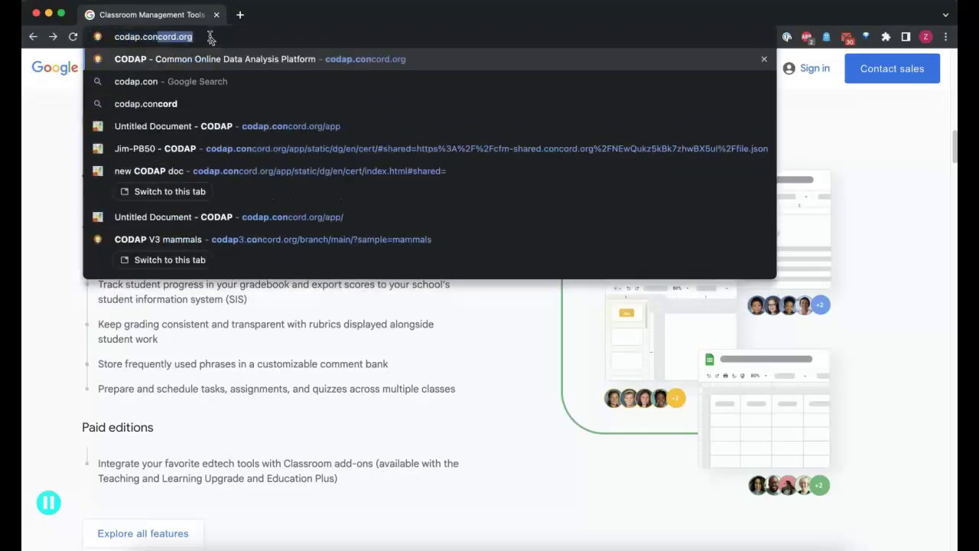
{"action": "type", "text": "cord.org/app"}
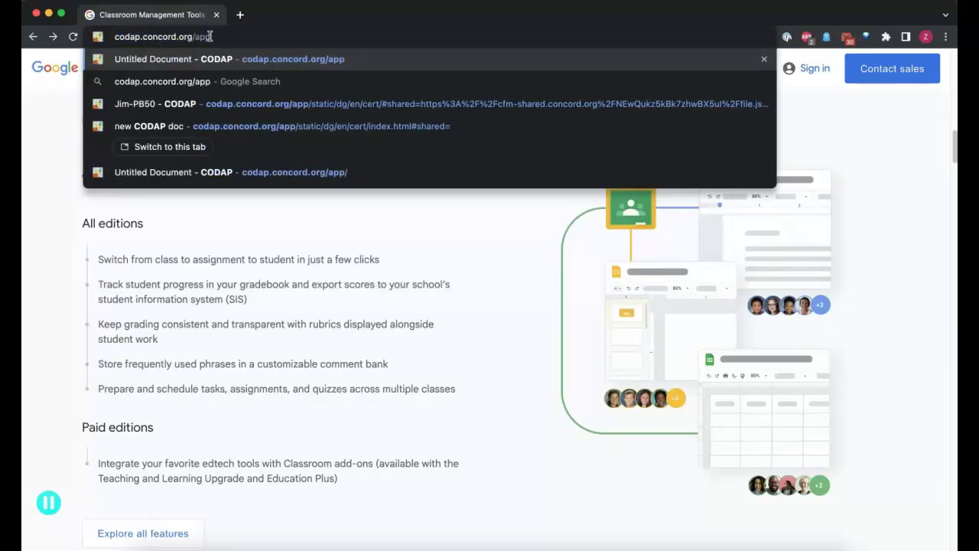
{"action": "key", "text": "Return"}
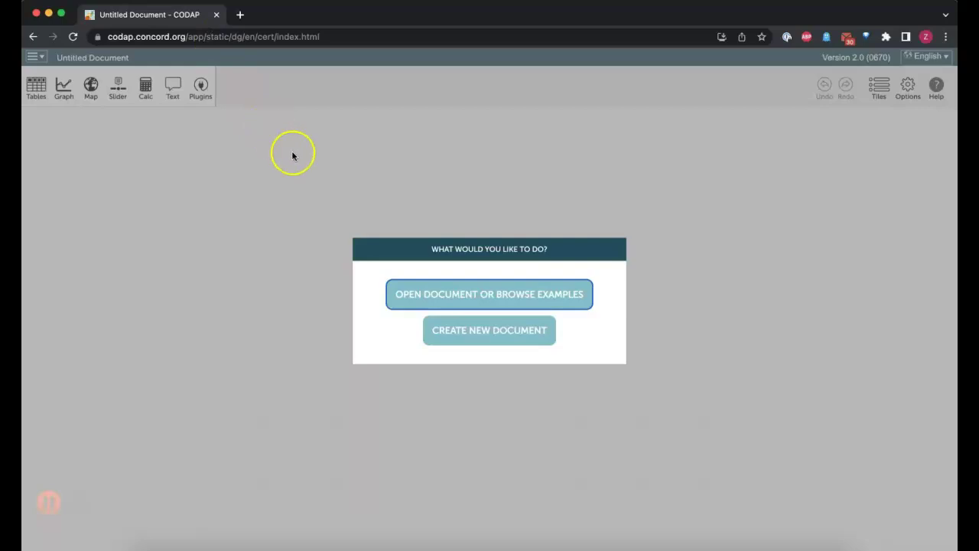
Open the 'Getting started with CODAP' example and drag its mammals data onto the canvas as a table.
{"action": "left_click", "coordinate": [423, 295]}
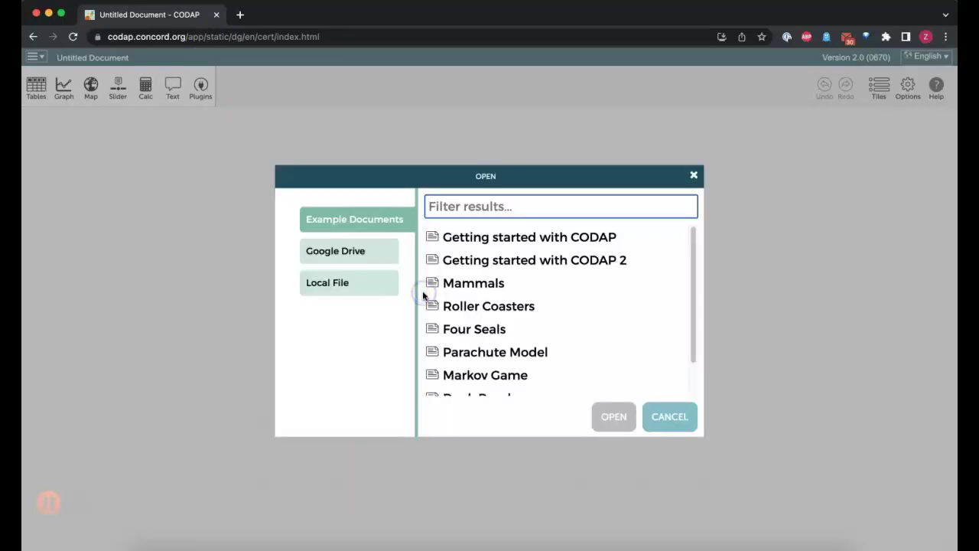
{"action": "left_click", "coordinate": [475, 242]}
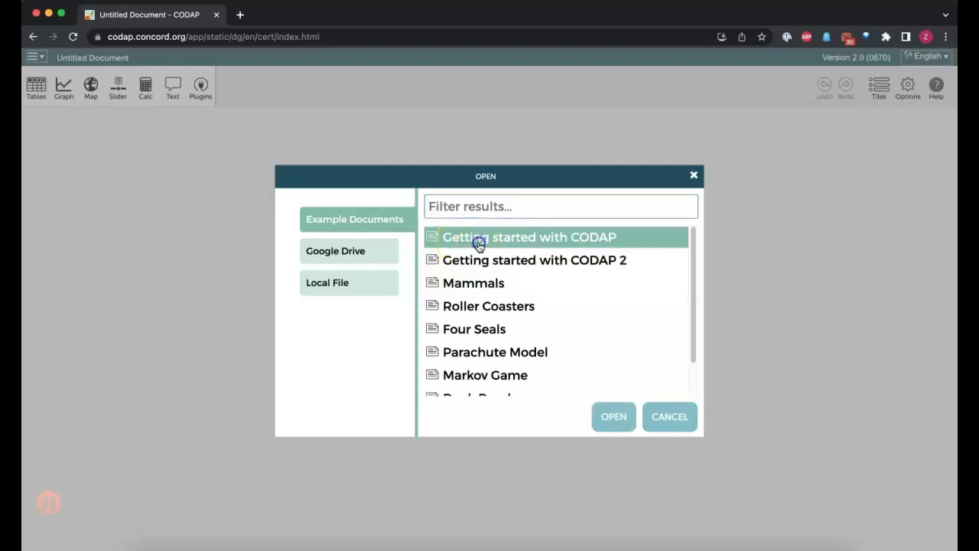
{"action": "left_click", "coordinate": [616, 419]}
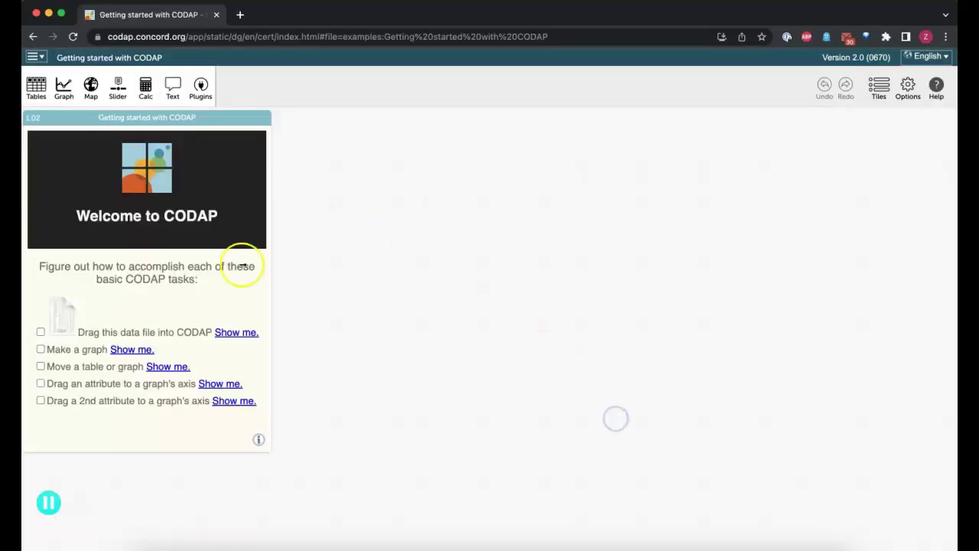
{"action": "left_click_drag", "start_coordinate": [74, 316], "coordinate": [390, 310]}
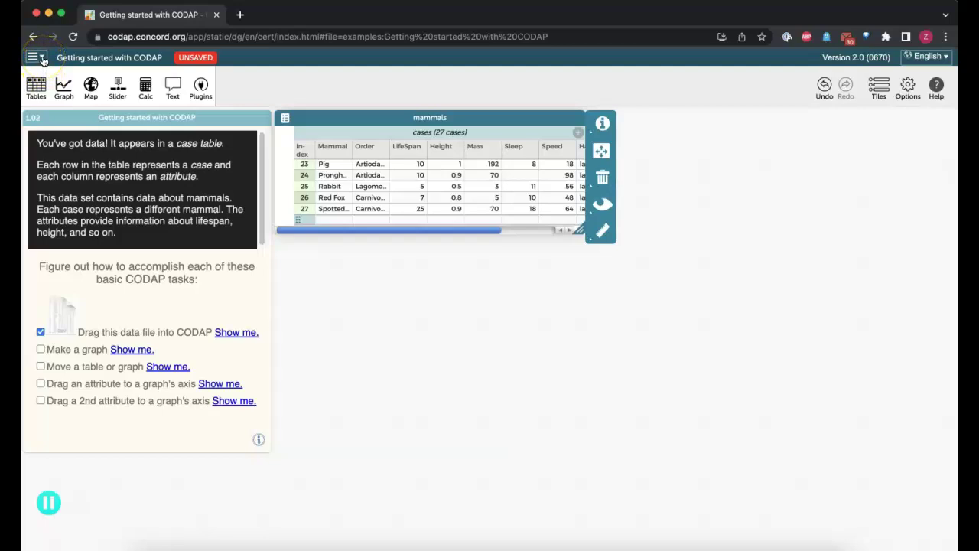
Choose Save from CODAP's hamburger file menu to get the Google Drive and Local File options.
{"action": "left_click", "coordinate": [42, 60]}
{"action": "left_click", "coordinate": [69, 178]}
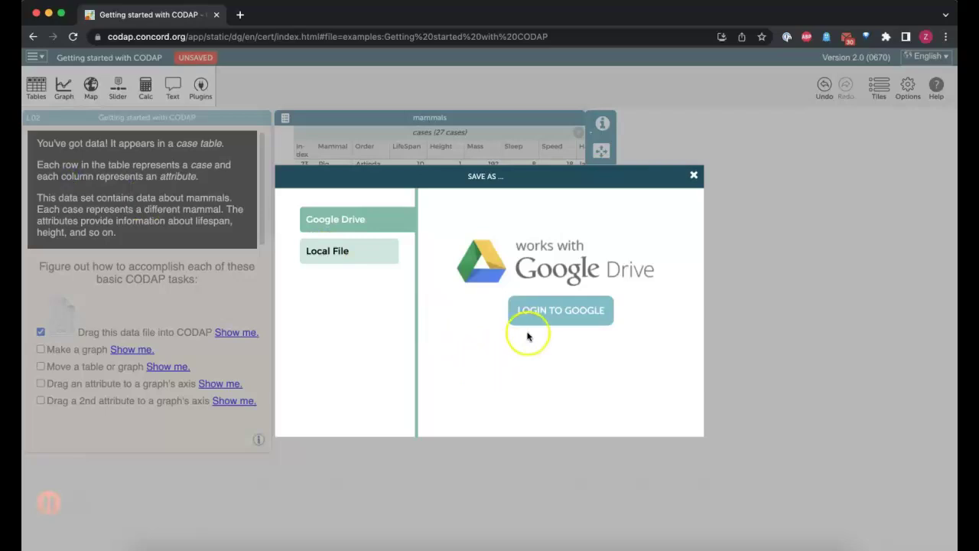
Log in to Google with the chosen account and grant CODAP all three Google Drive permissions.
{"action": "left_click", "coordinate": [546, 313]}
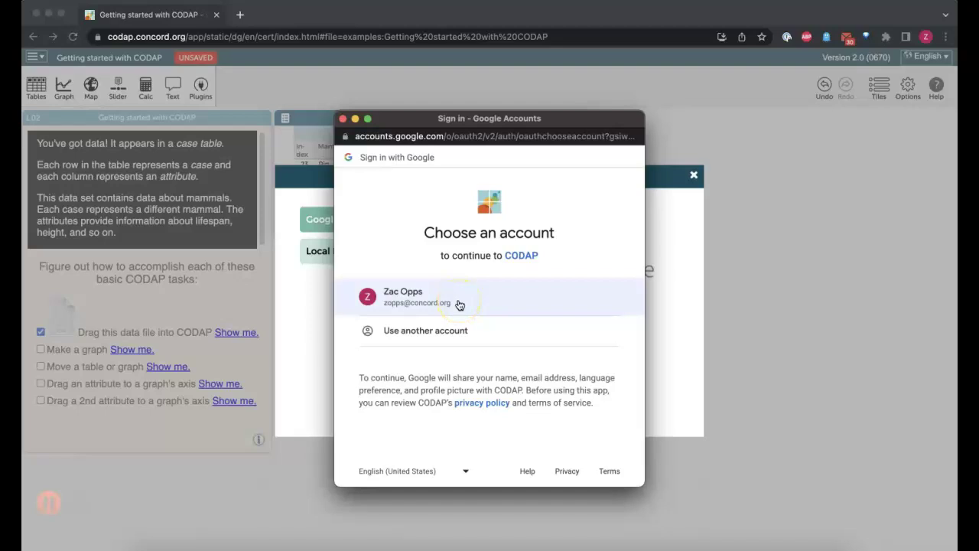
{"action": "left_click", "coordinate": [459, 304]}
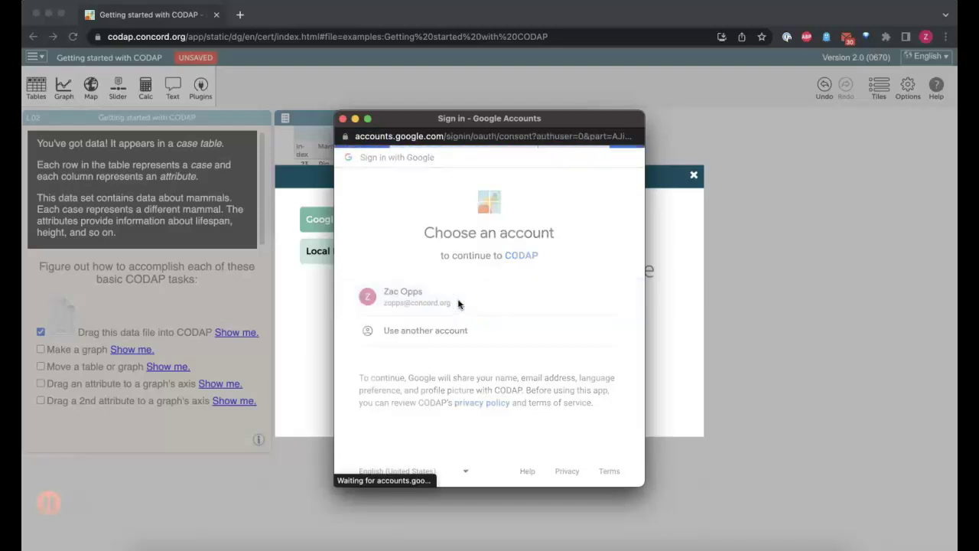
{"action": "left_click", "coordinate": [603, 390]}
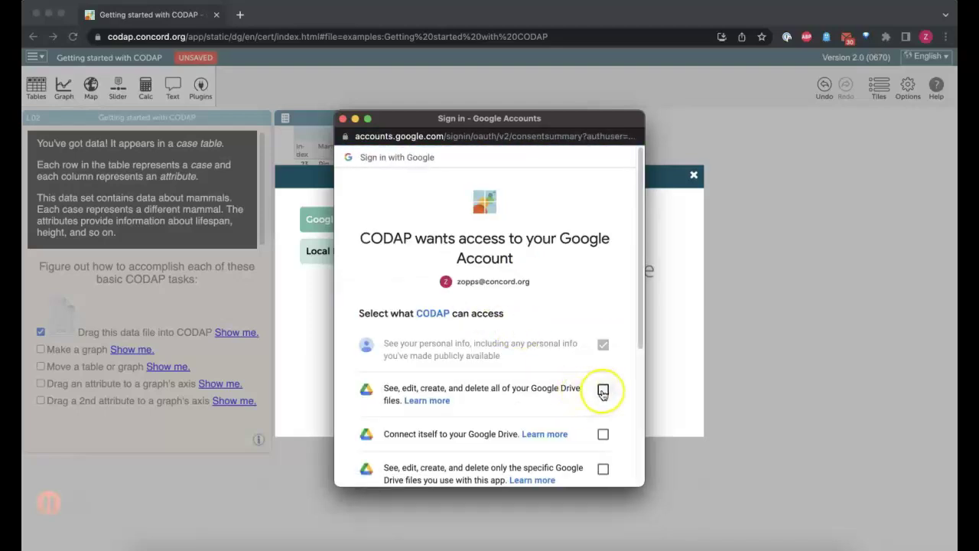
{"action": "left_click", "coordinate": [603, 434]}
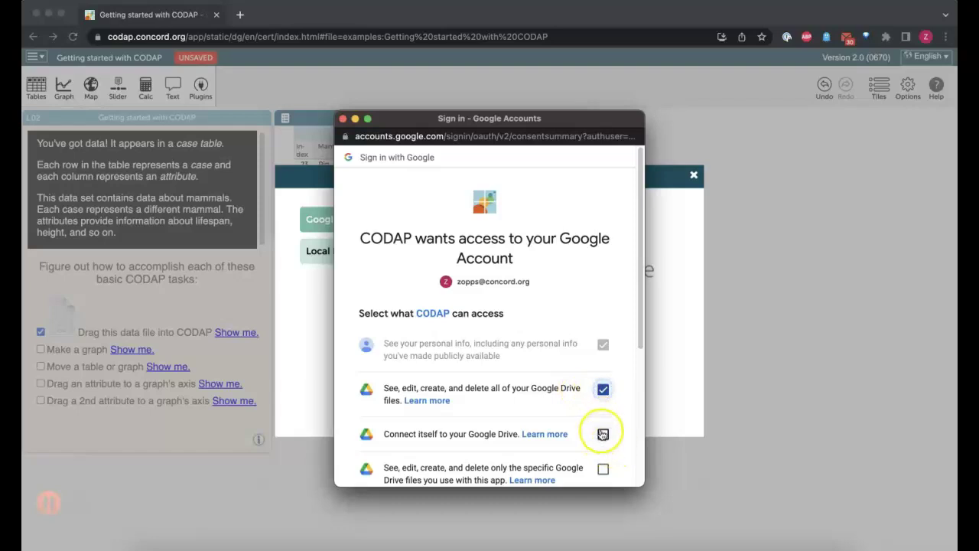
{"action": "left_click", "coordinate": [603, 468]}
{"action": "scroll", "coordinate": [557, 429], "scroll_direction": "down", "scroll_amount": 5}
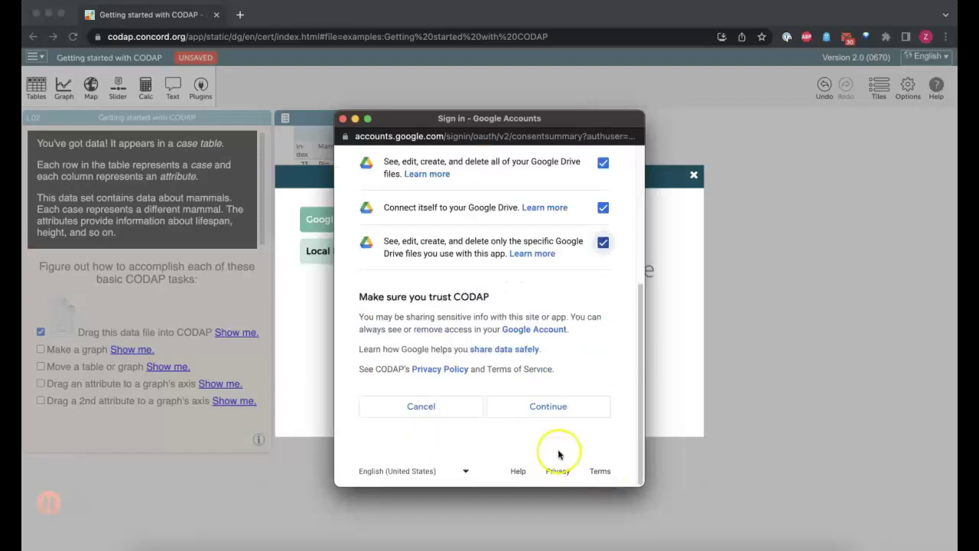
{"action": "left_click", "coordinate": [549, 408]}
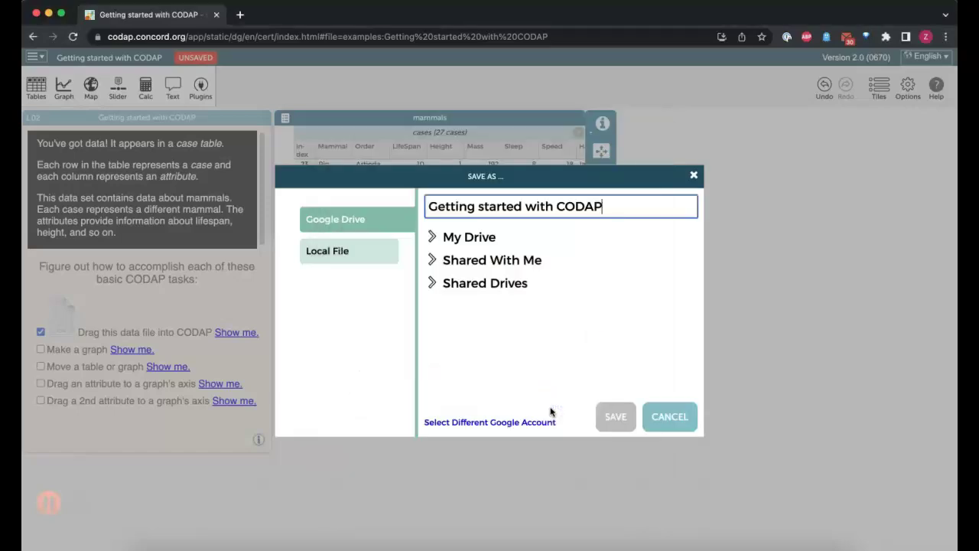
Save the Getting started document to My Drive, confirming the overwrite.
{"action": "left_click", "coordinate": [475, 239]}
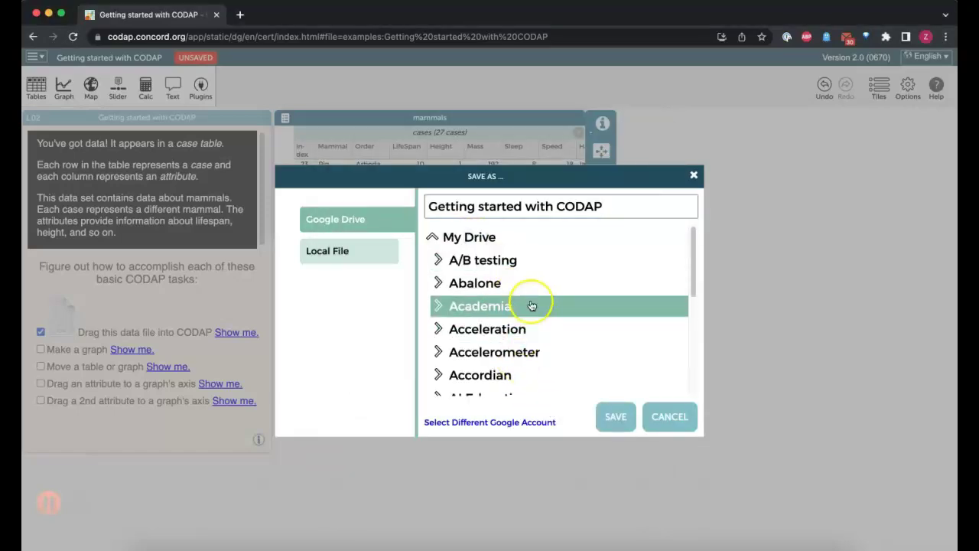
{"action": "left_click", "coordinate": [615, 416]}
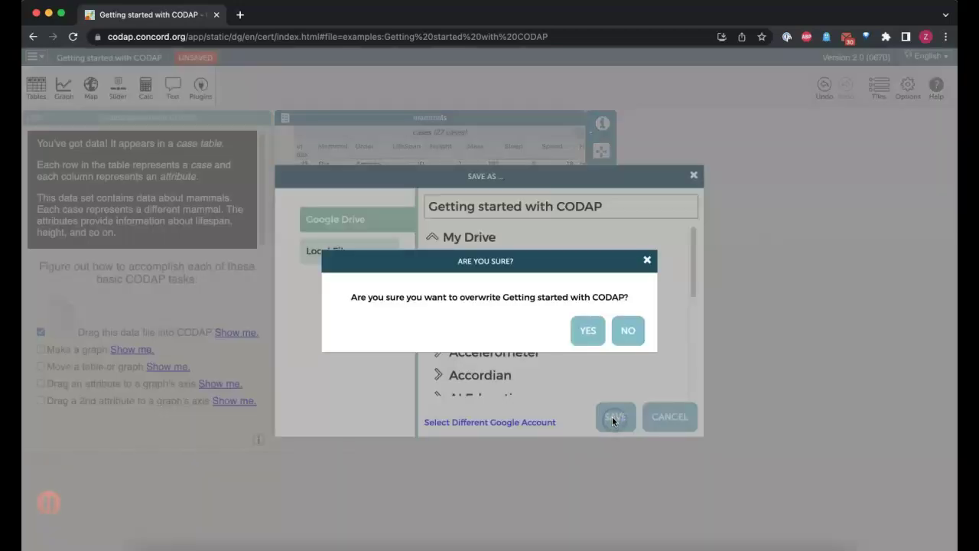
{"action": "left_click", "coordinate": [604, 332]}
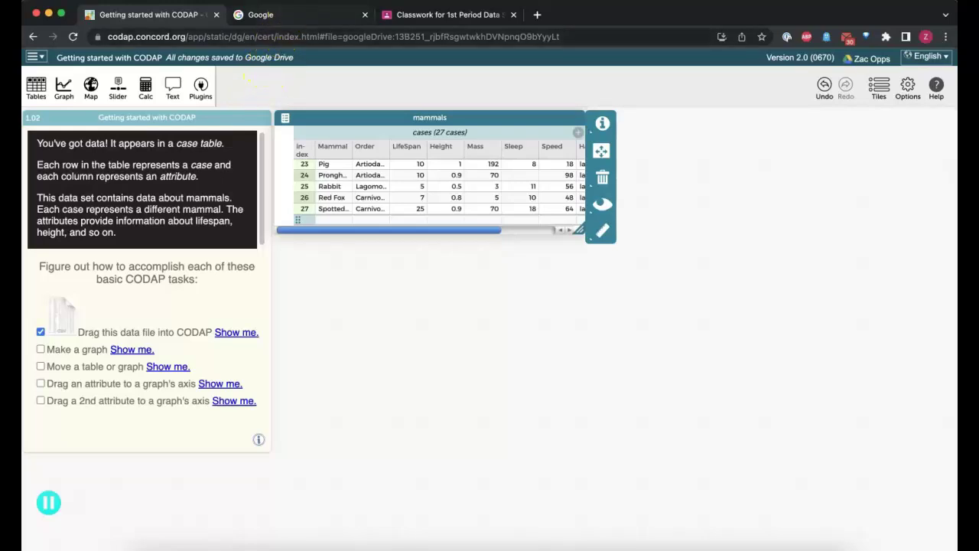
Load the CODAP web app in the Google search tab by pasting its address.
{"action": "left_click", "coordinate": [287, 14]}
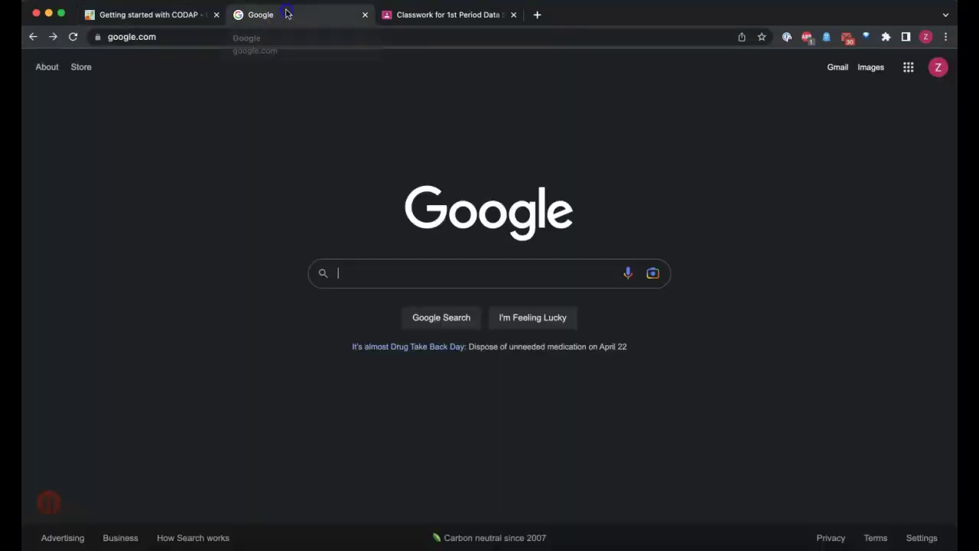
{"action": "left_click", "coordinate": [268, 41]}
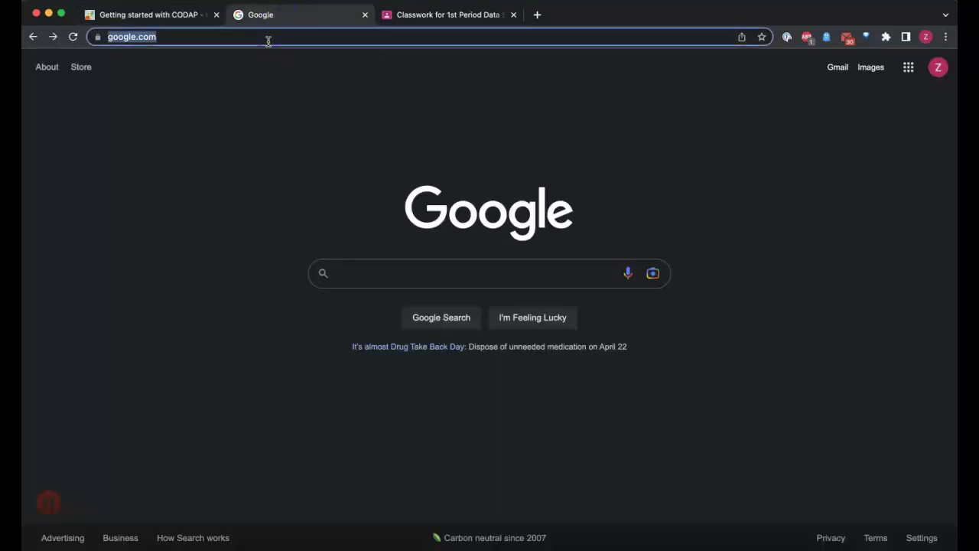
{"action": "type", "text": "https://codap.concord.org/app/"}
{"action": "key", "text": "Return"}
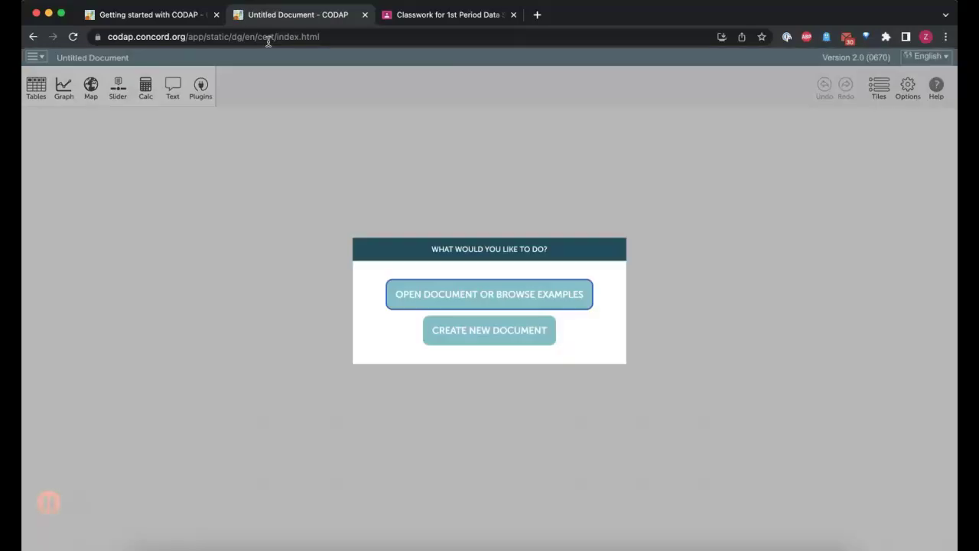
Open the Parachute Model example from CODAP's example documents.
{"action": "left_click", "coordinate": [432, 296]}
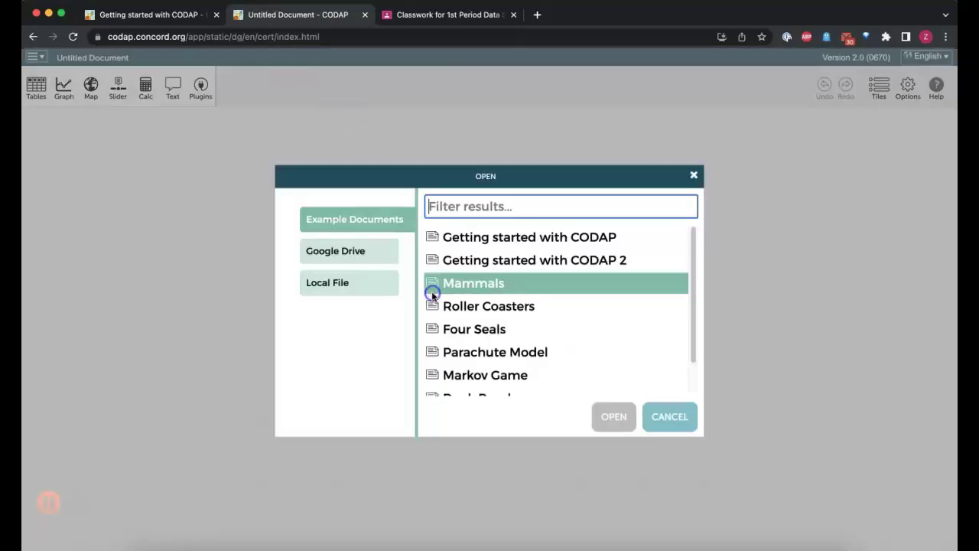
{"action": "left_click", "coordinate": [482, 354]}
{"action": "left_click", "coordinate": [601, 413]}
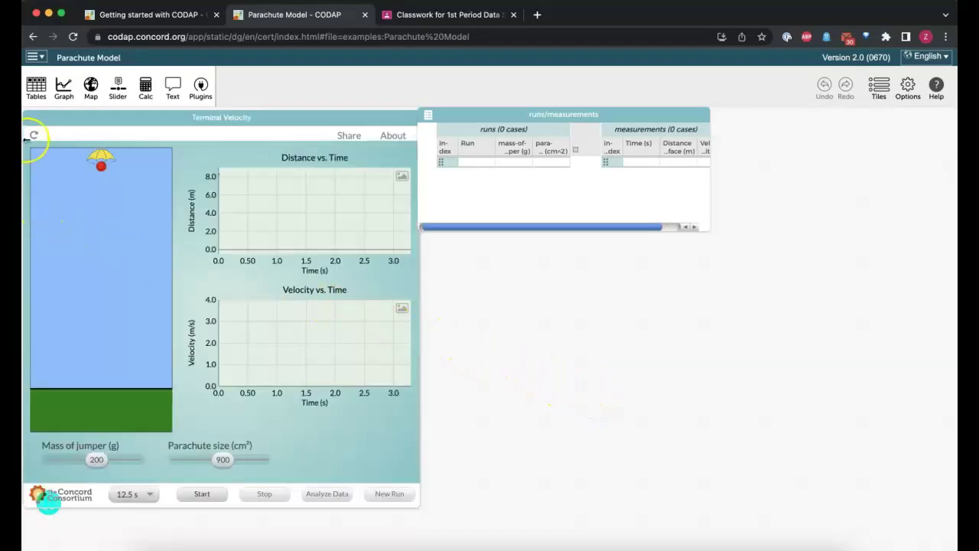
Save Parachute Model to My Drive from the file menu, overwriting the existing file.
{"action": "left_click", "coordinate": [35, 56]}
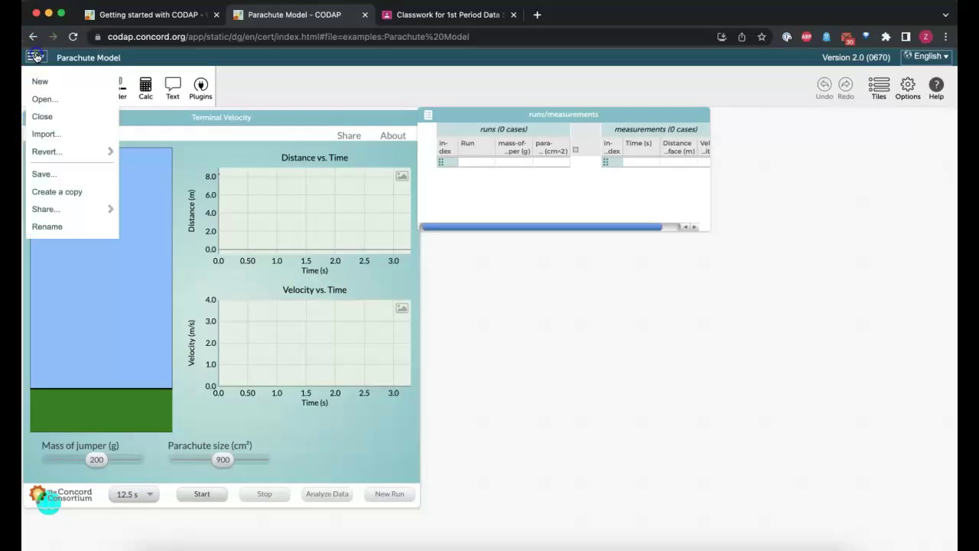
{"action": "left_click", "coordinate": [57, 176]}
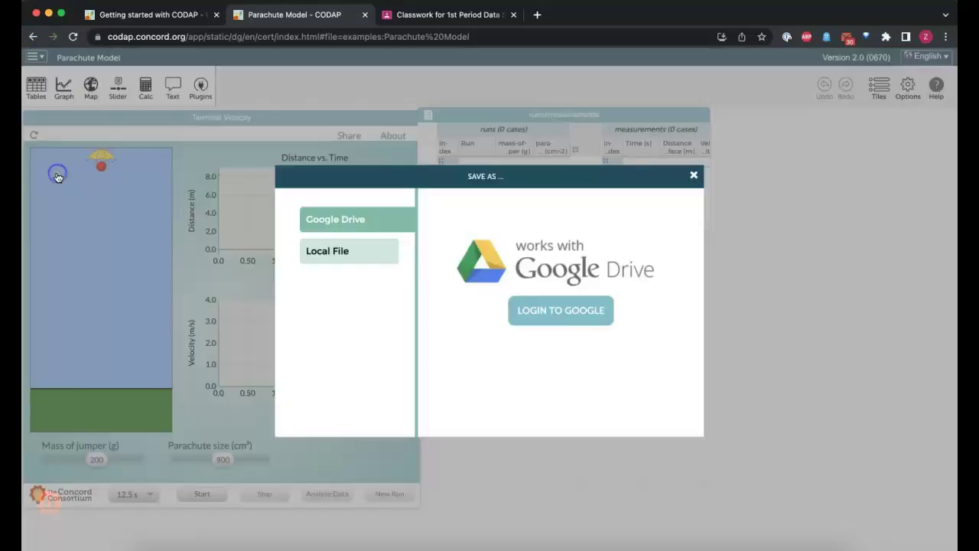
{"action": "left_click", "coordinate": [576, 314]}
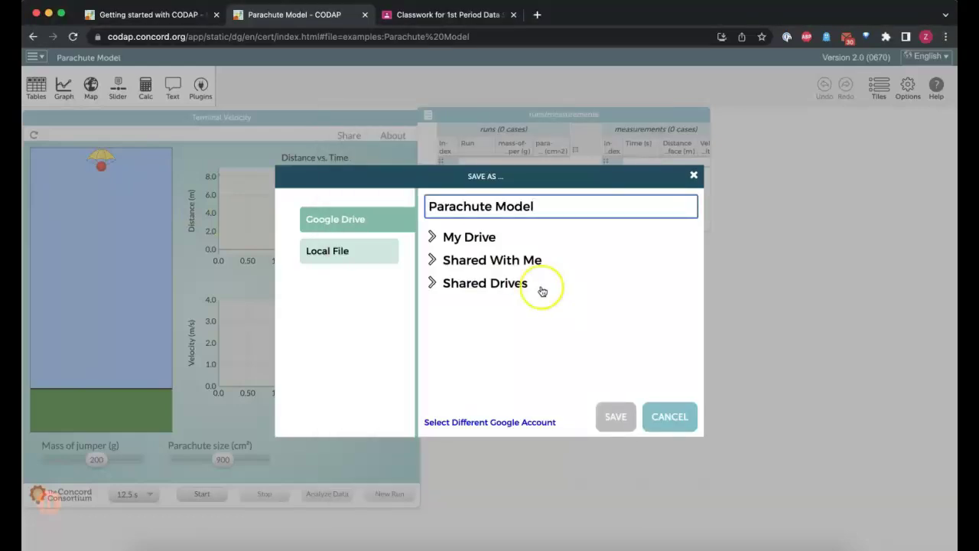
{"action": "left_click", "coordinate": [496, 241]}
{"action": "left_click", "coordinate": [496, 242]}
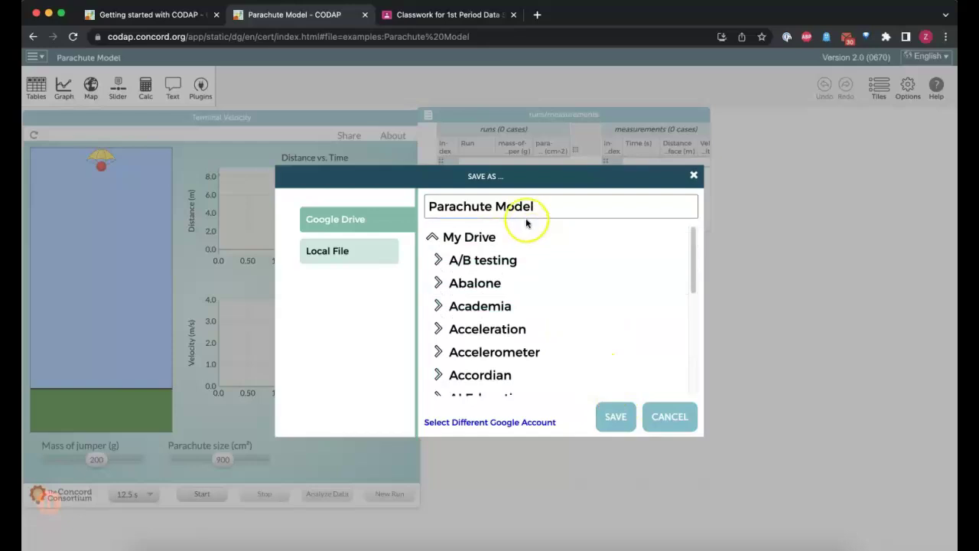
{"action": "left_click", "coordinate": [610, 409]}
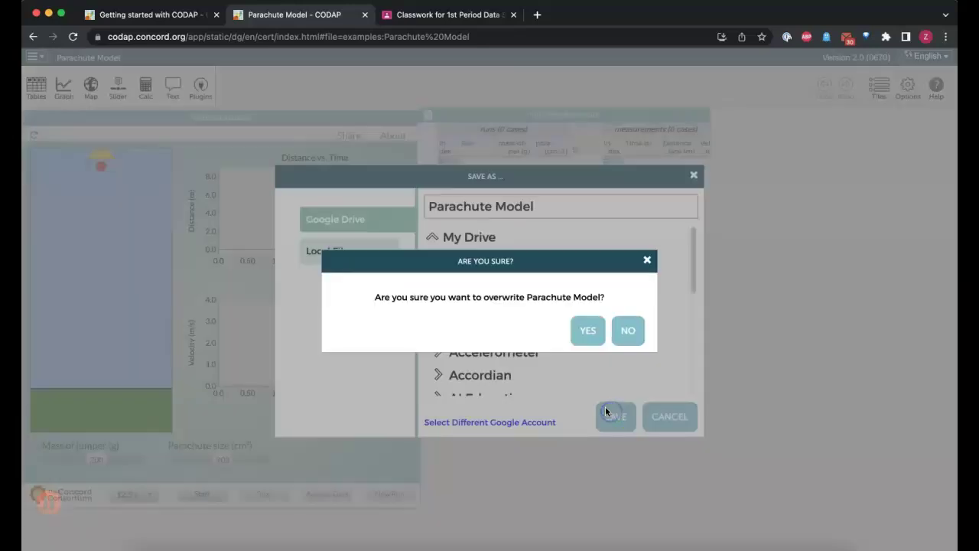
{"action": "left_click", "coordinate": [586, 331]}
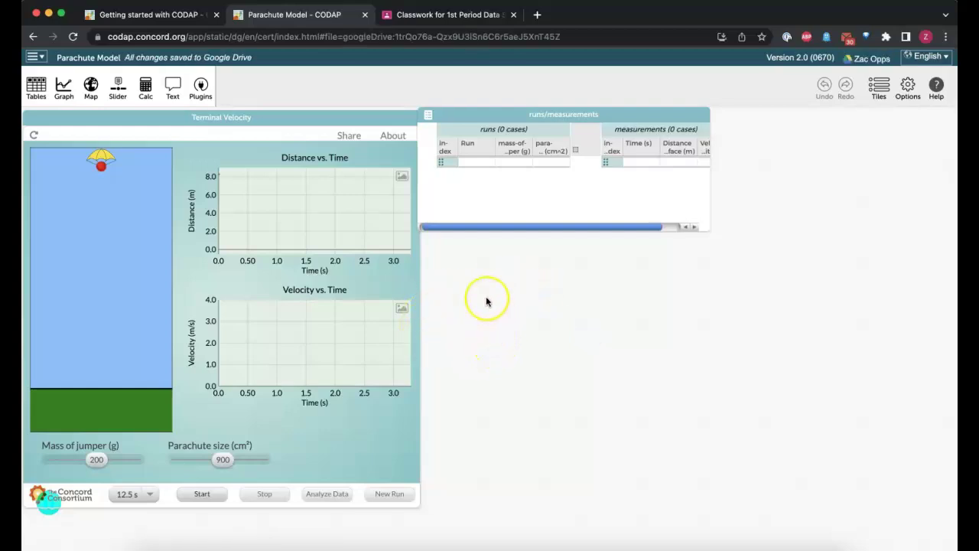
Create a new Classwork assignment titled 'Parachute Assignment'.
{"action": "left_click", "coordinate": [451, 16]}
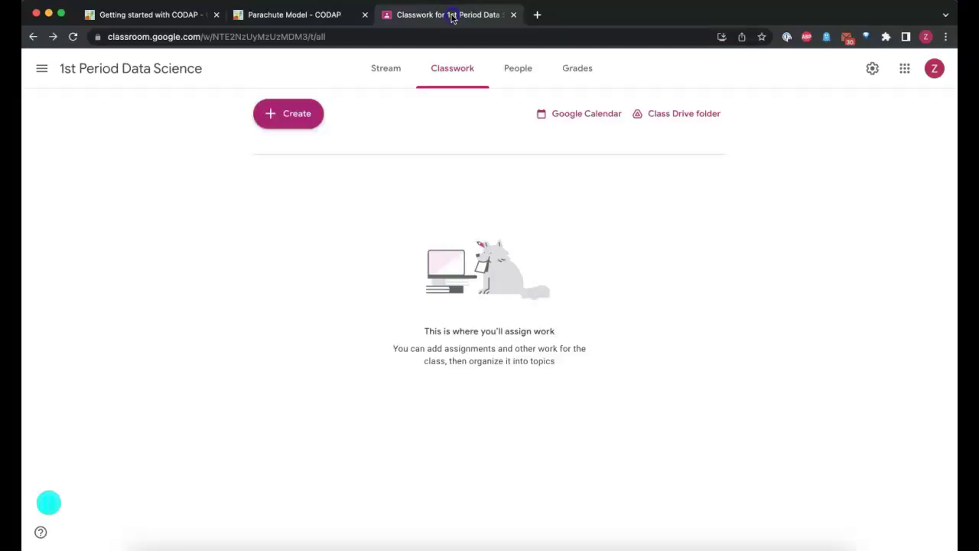
{"action": "left_click", "coordinate": [305, 121]}
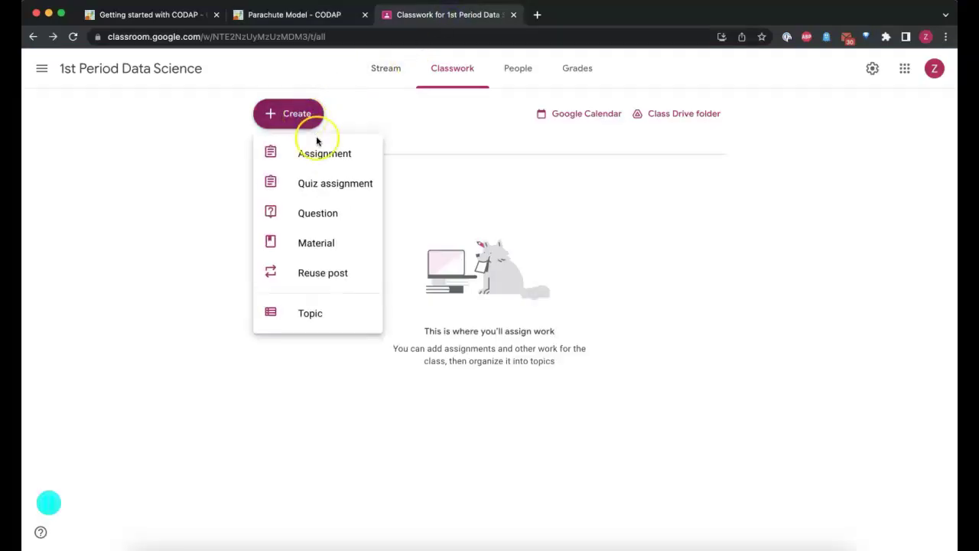
{"action": "left_click", "coordinate": [318, 150]}
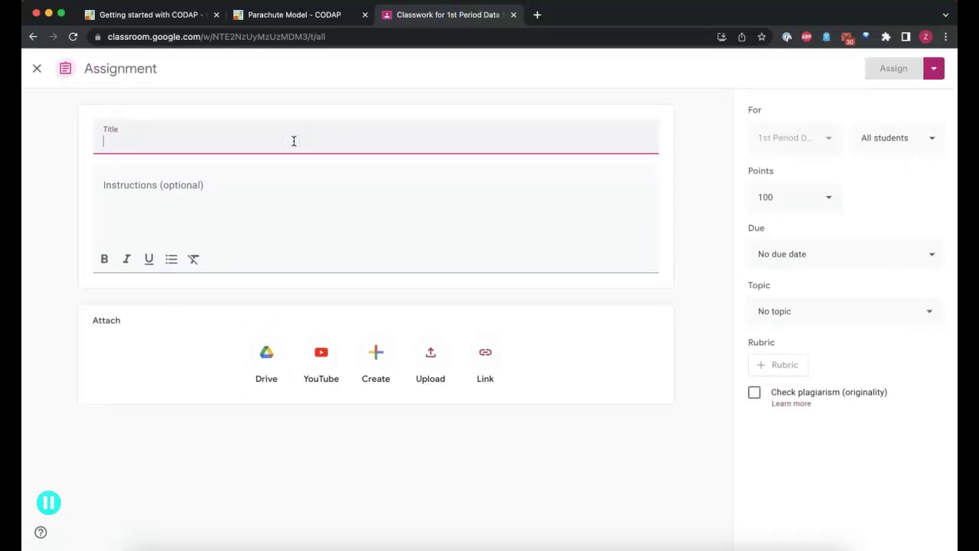
{"action": "type", "text": "Parachute Assignment"}
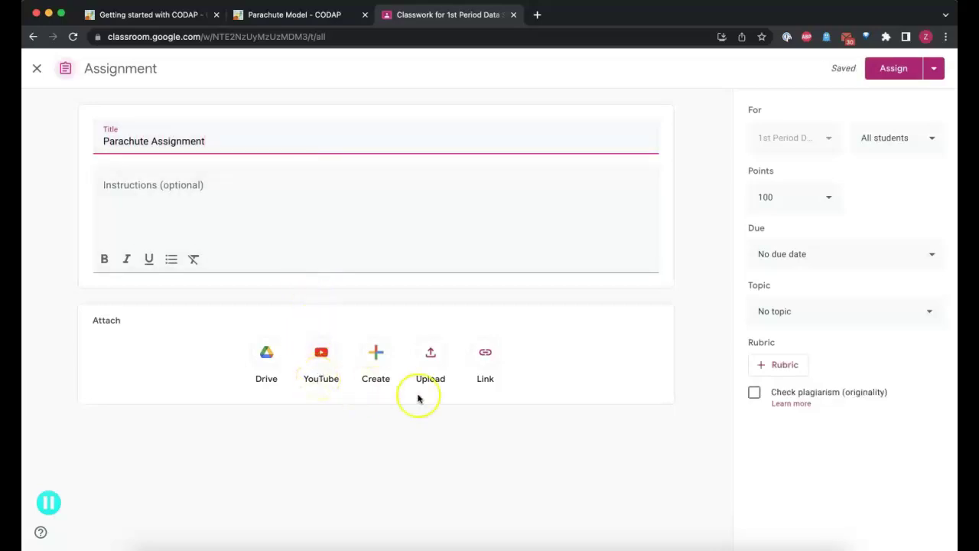
Attach Parachute Model.codap from Google Drive to the assignment.
{"action": "left_click", "coordinate": [265, 348]}
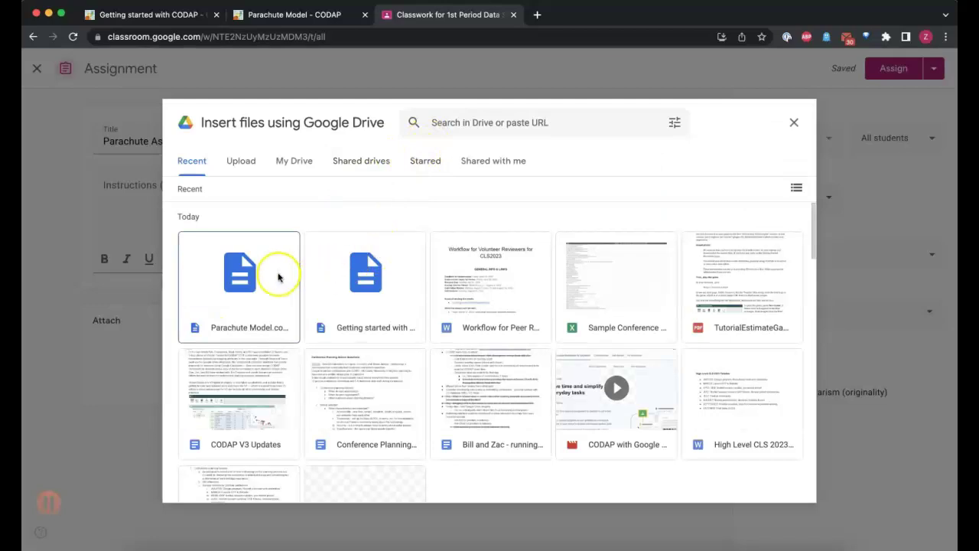
{"action": "left_click", "coordinate": [244, 272]}
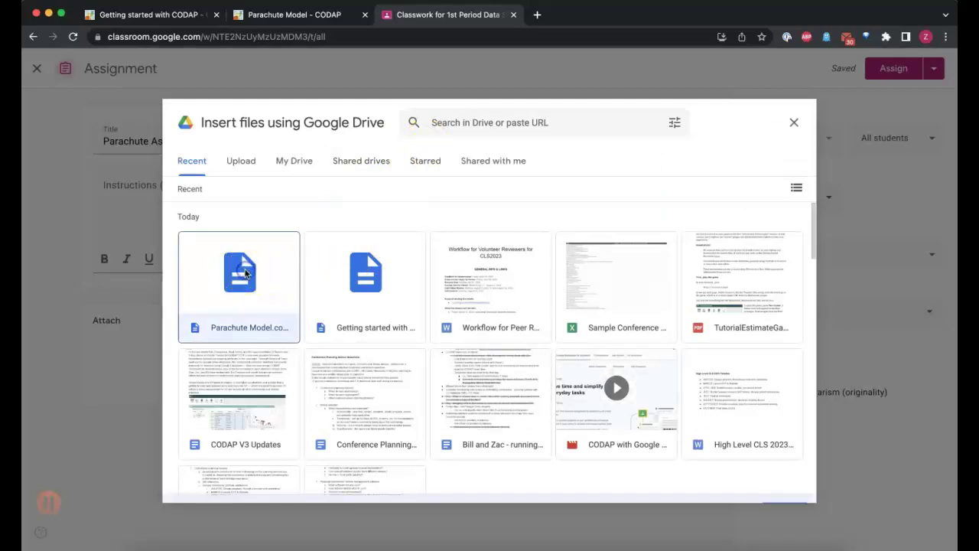
{"action": "left_click", "coordinate": [784, 485]}
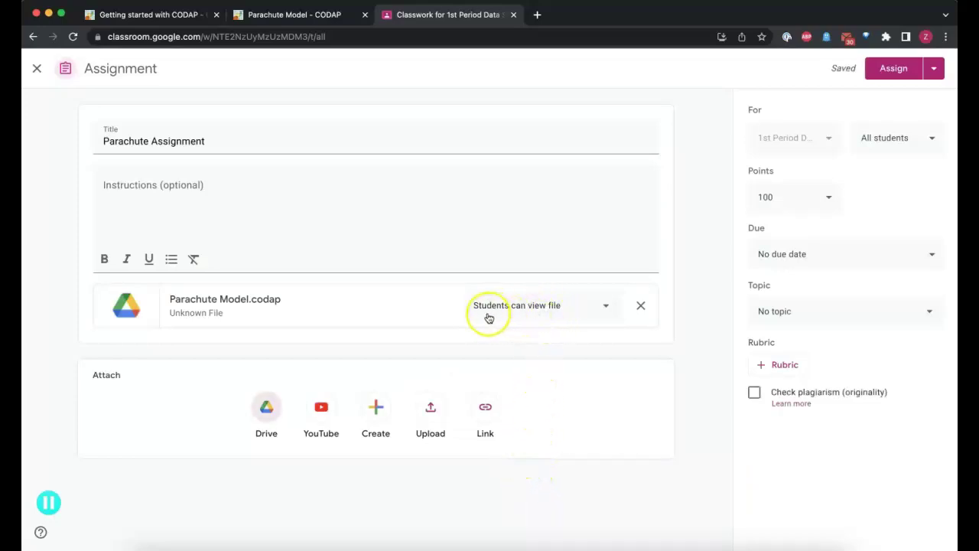
Set the attachment to 'Make a copy for each student' and assign it to the class.
{"action": "left_click", "coordinate": [566, 316]}
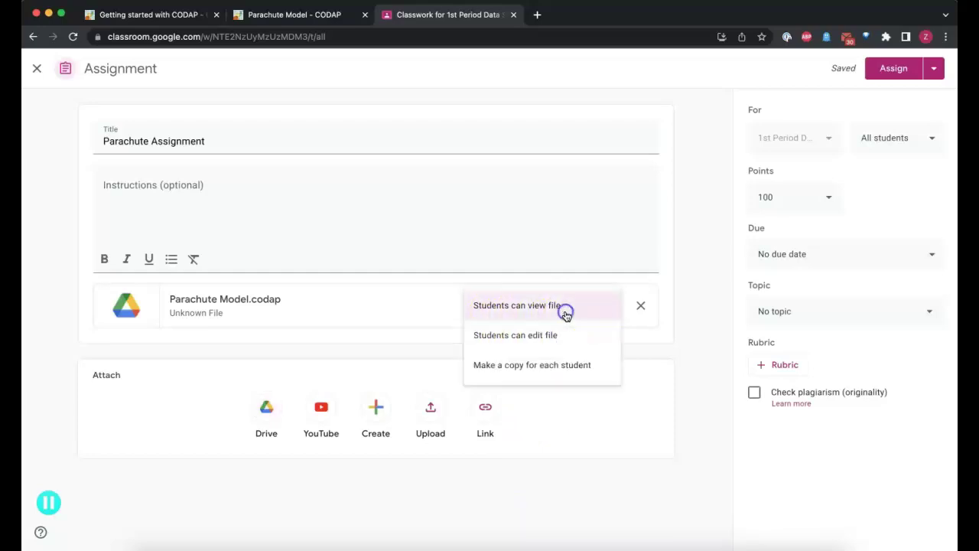
{"action": "left_click", "coordinate": [542, 368]}
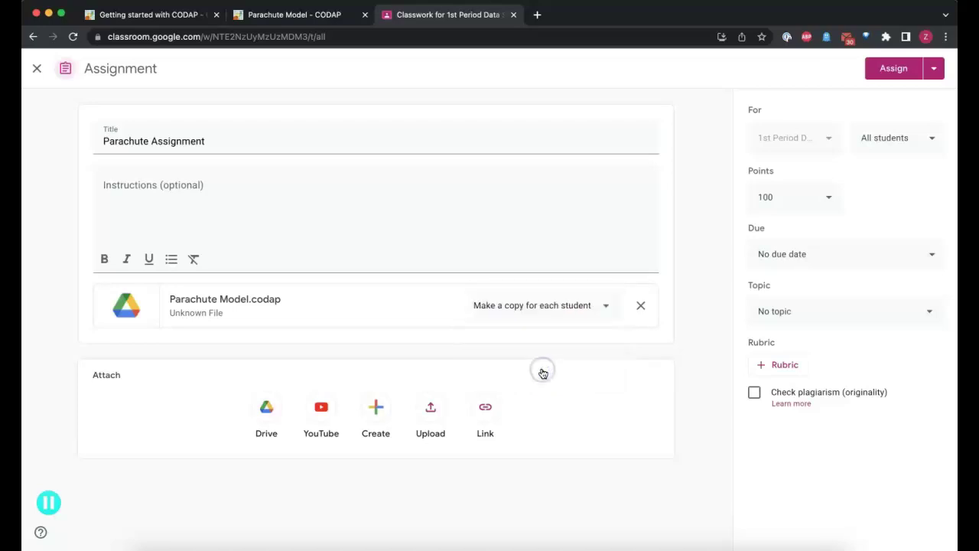
{"action": "left_click", "coordinate": [884, 72]}
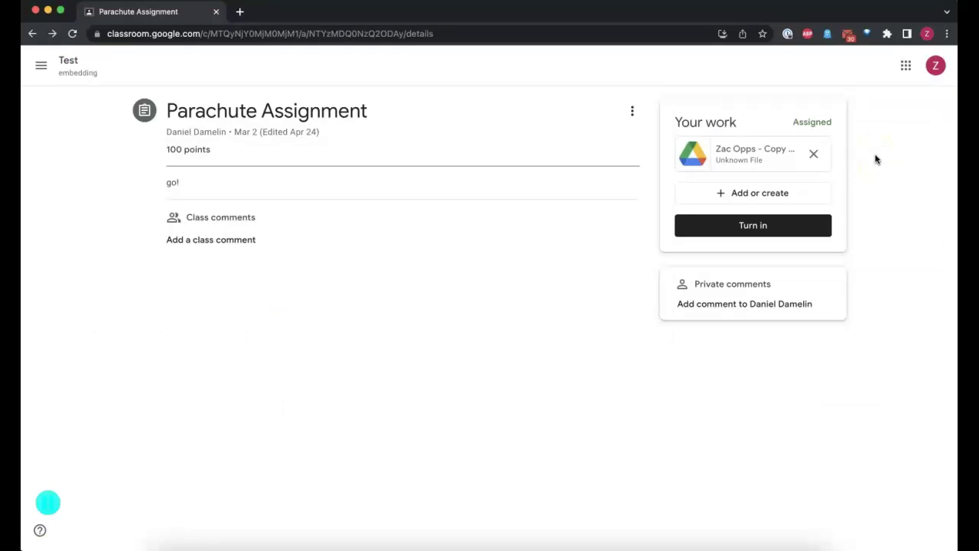
Open the student's Parachute Model copy from Your work with CODAP via the Open with menu.
{"action": "left_click", "coordinate": [733, 157]}
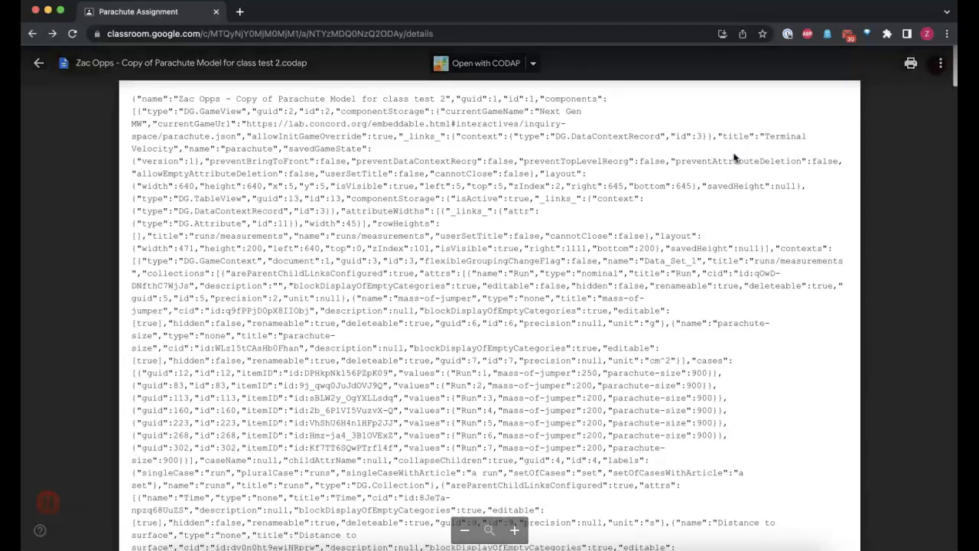
{"action": "mouse_move", "coordinate": [629, 81]}
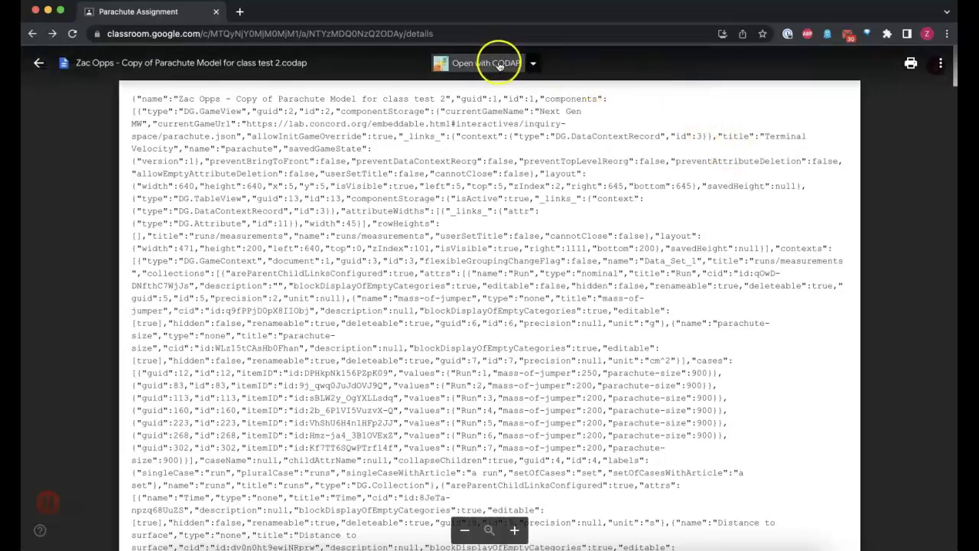
{"action": "left_click", "coordinate": [533, 67]}
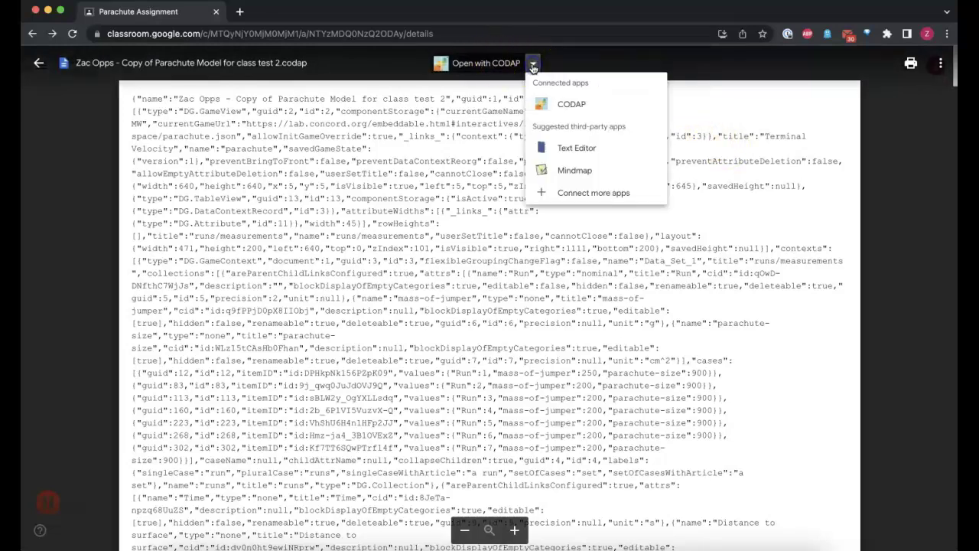
{"action": "left_click", "coordinate": [551, 104]}
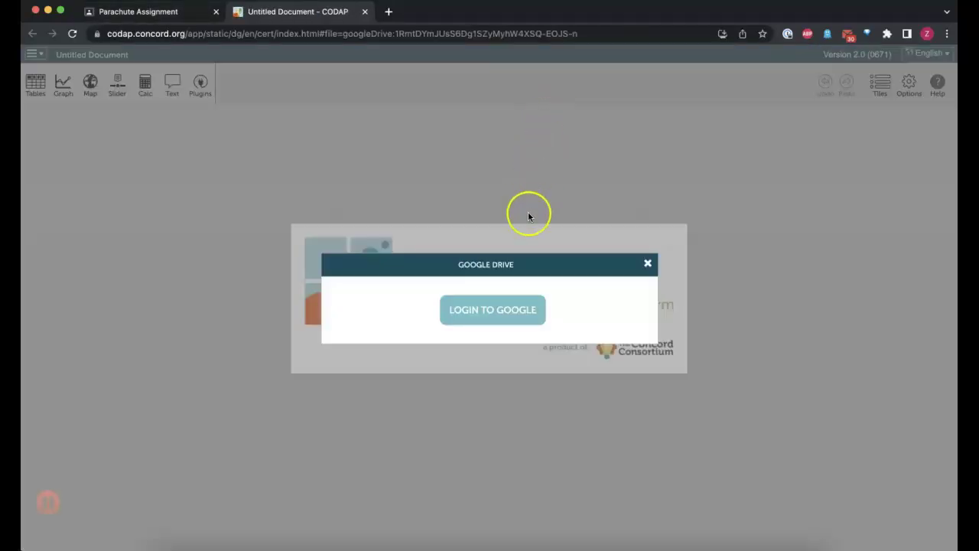
Sign in to Google, load 'Copy of Parachute Model for class test 2', and save its changes to Drive.
{"action": "left_click", "coordinate": [488, 311]}
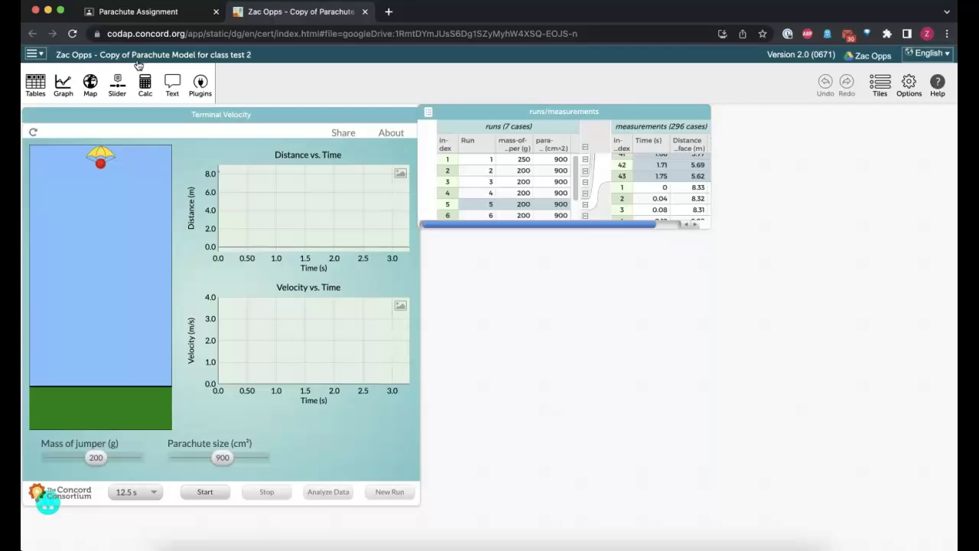
{"action": "left_click", "coordinate": [209, 457]}
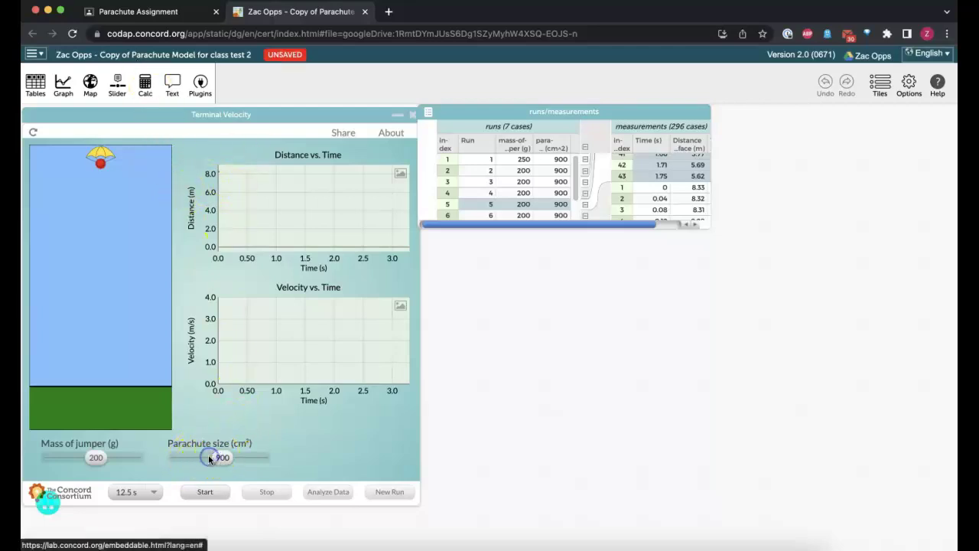
{"action": "left_click", "coordinate": [280, 68]}
{"action": "left_click", "coordinate": [350, 68]}
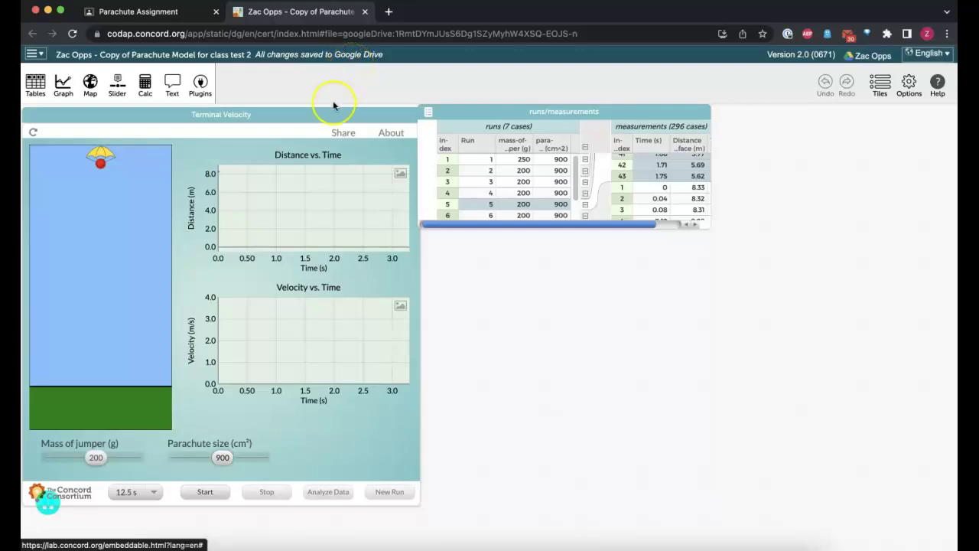
{"action": "left_click", "coordinate": [47, 501]}
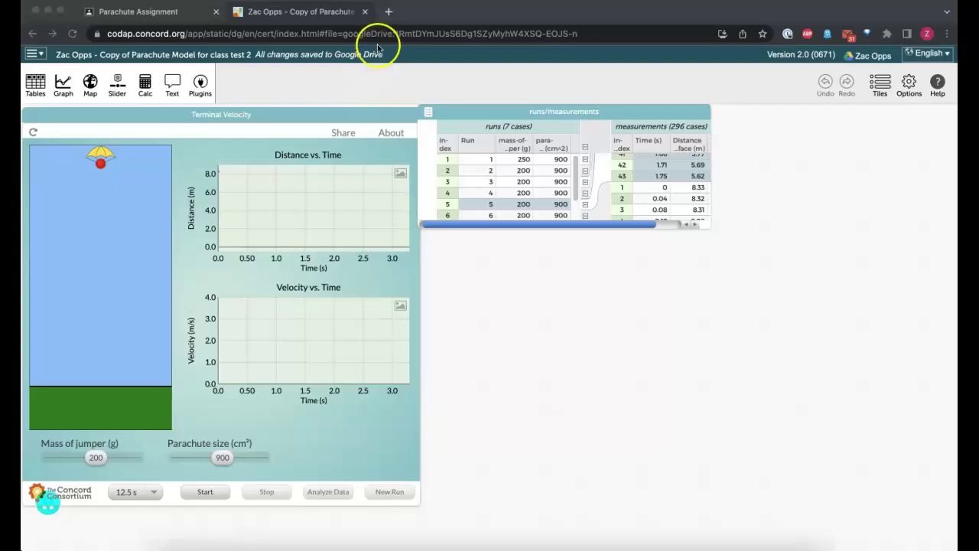
Close the CODAP copy of the model and its Drive preview, returning to the Parachute Assignment page.
{"action": "left_click", "coordinate": [365, 12]}
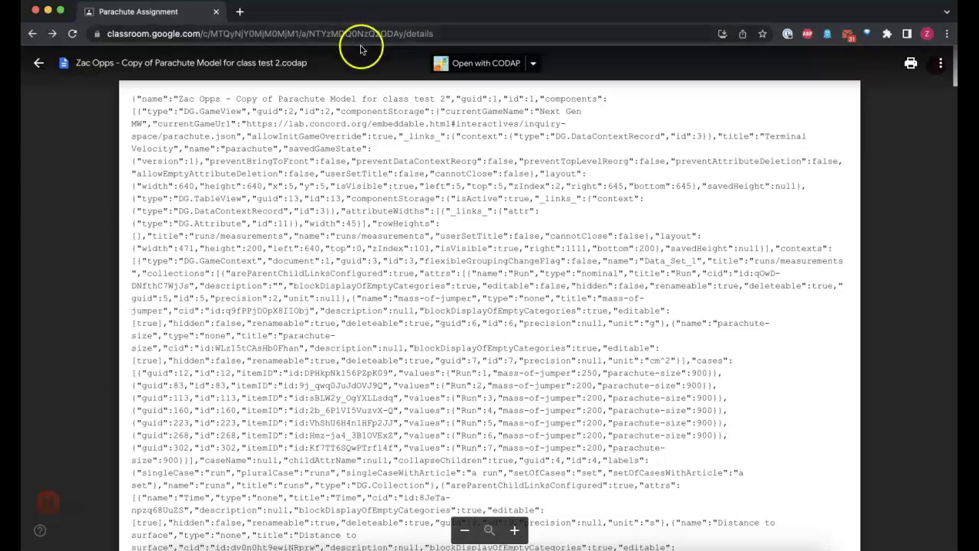
{"action": "left_click", "coordinate": [39, 63]}
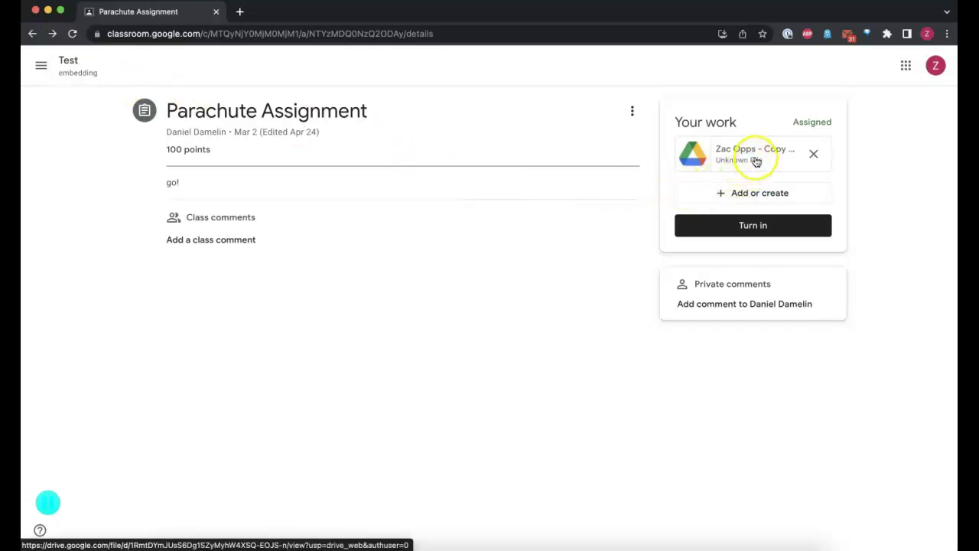
{"action": "left_click", "coordinate": [753, 156]}
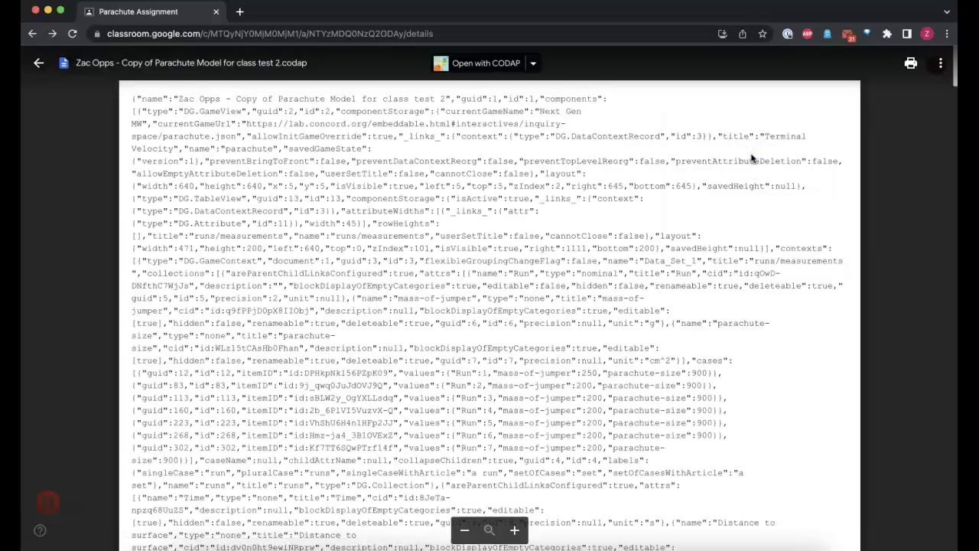
{"action": "left_click", "coordinate": [38, 62]}
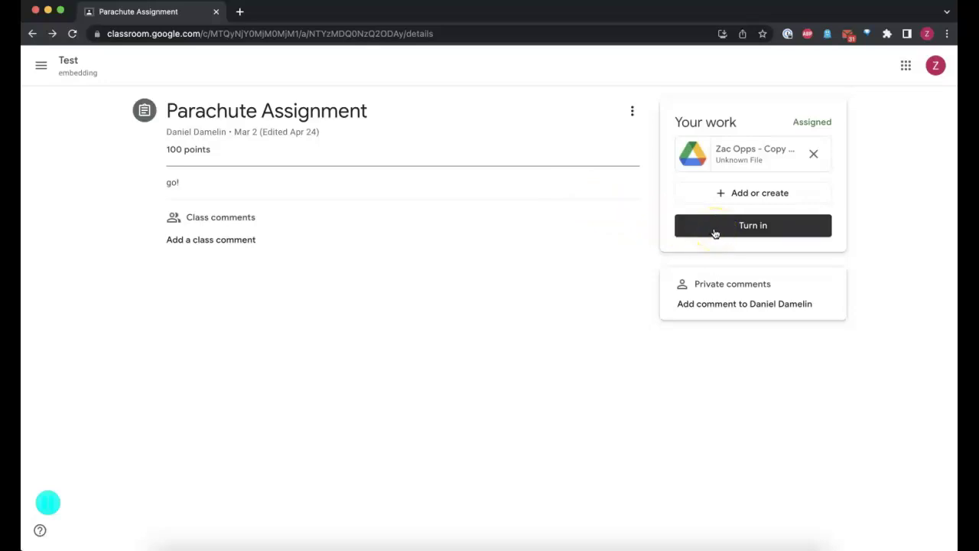
Turn in the Parachute Assignment with the attached model copy and confirm the submission.
{"action": "left_click", "coordinate": [715, 229]}
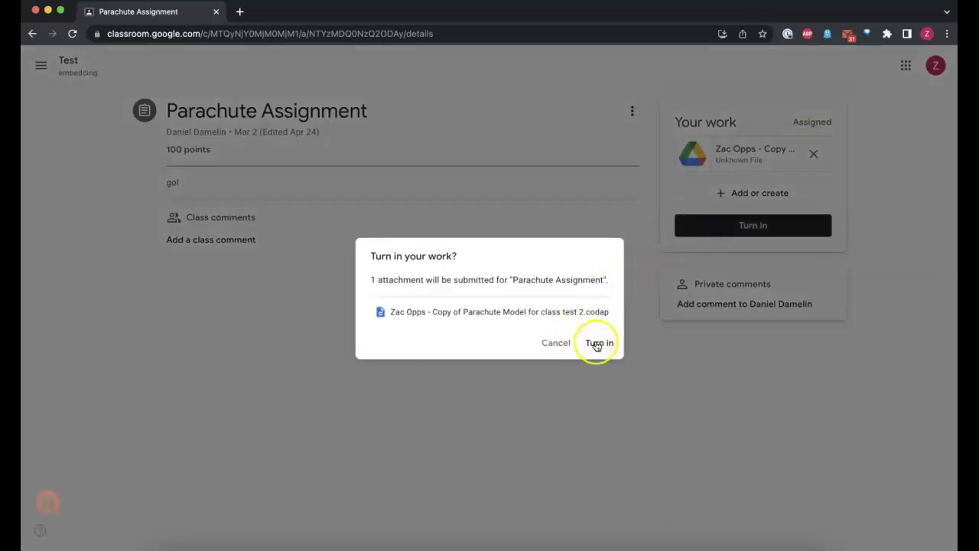
{"action": "left_click", "coordinate": [596, 343]}
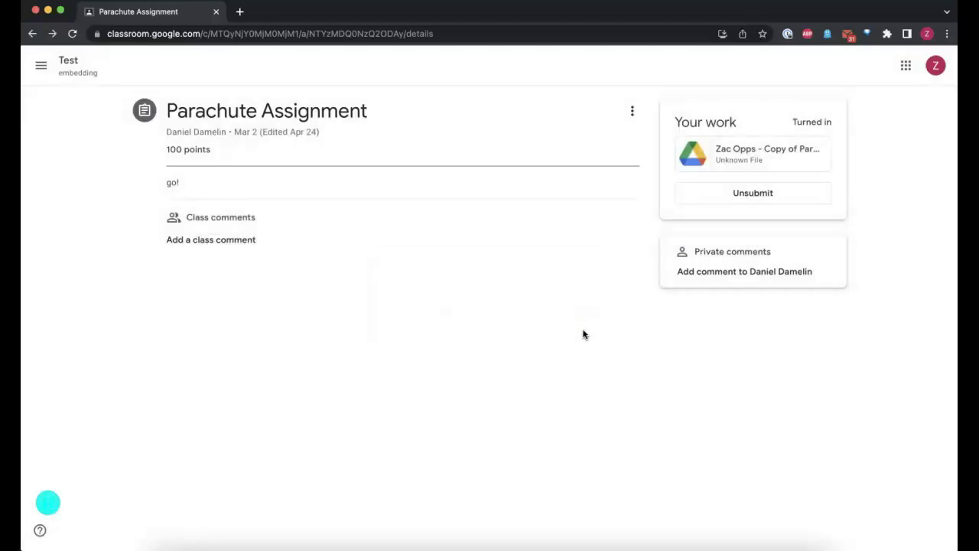